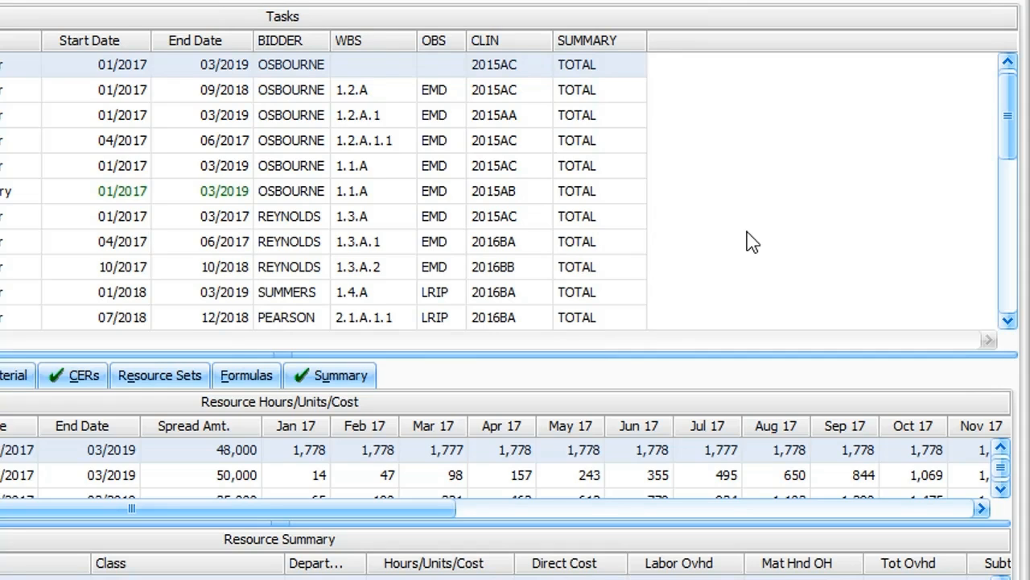
Set the WBS of the Program Management task to 1.2.
click(400, 66)
click(405, 65)
click(391, 214)
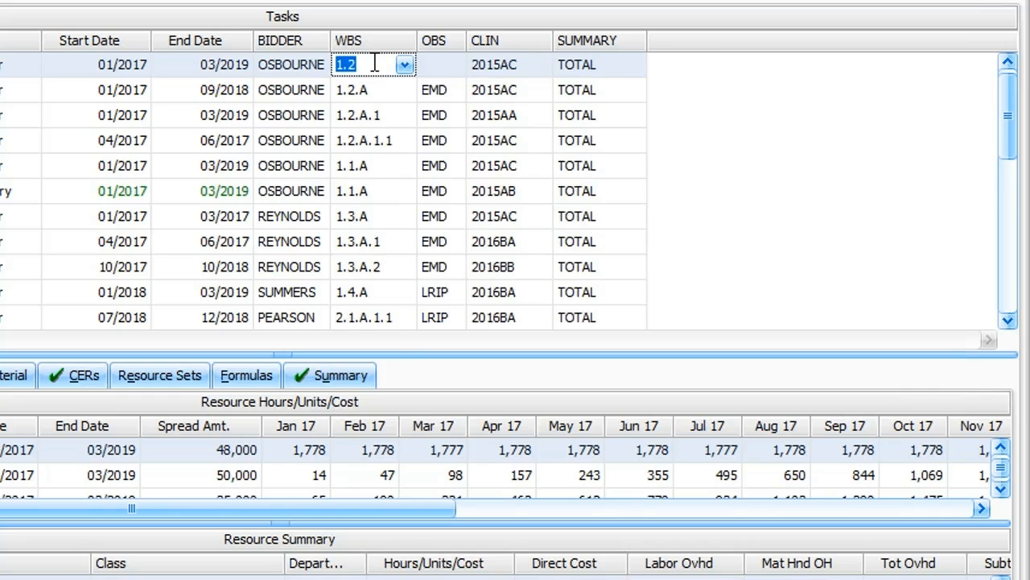
Examine the OBS elements available for the Program Management task, leaving its OBS empty.
click(451, 68)
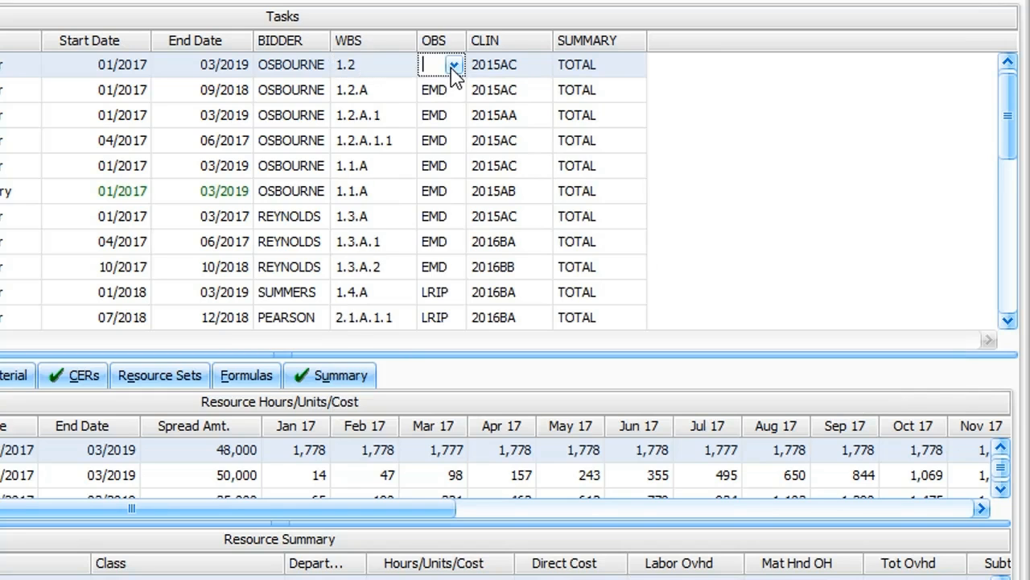
click(455, 66)
scroll(500, 195, down, 2)
scroll(507, 211, down, 4)
scroll(507, 326, up, 8)
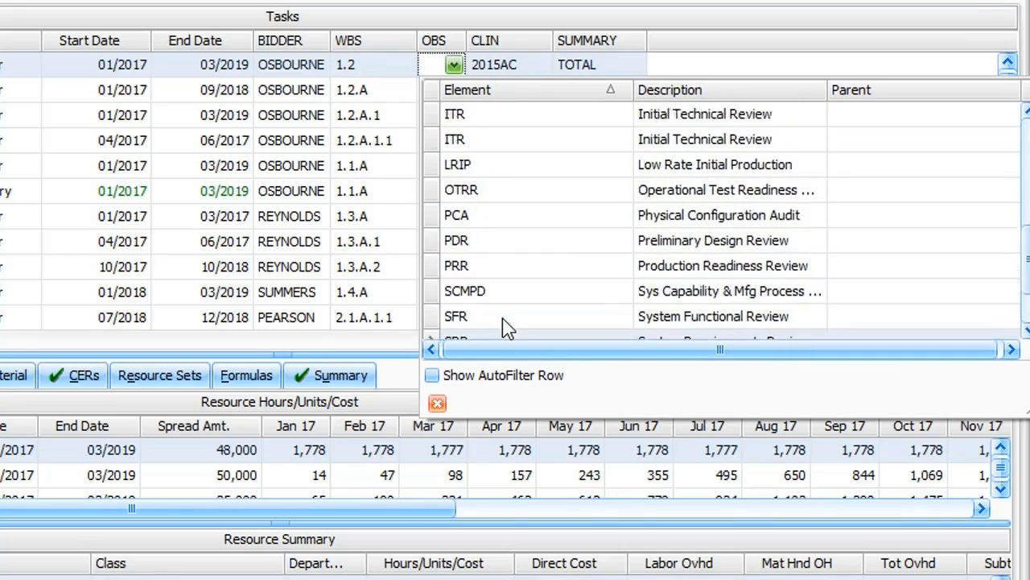
click(455, 66)
click(456, 66)
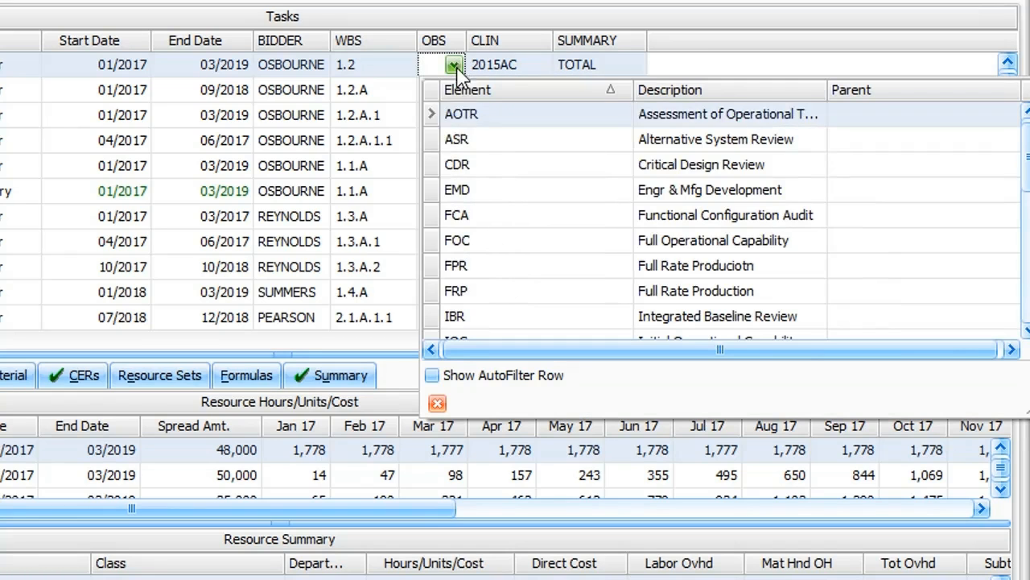
click(455, 66)
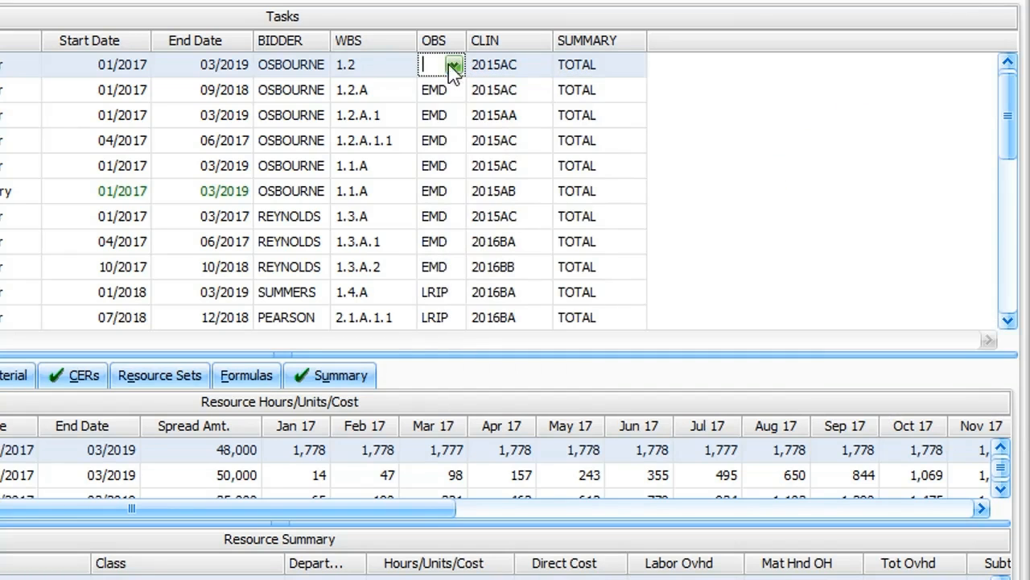
Clear the WBS value of the Program Management task.
click(393, 69)
drag(362, 71, 330, 72)
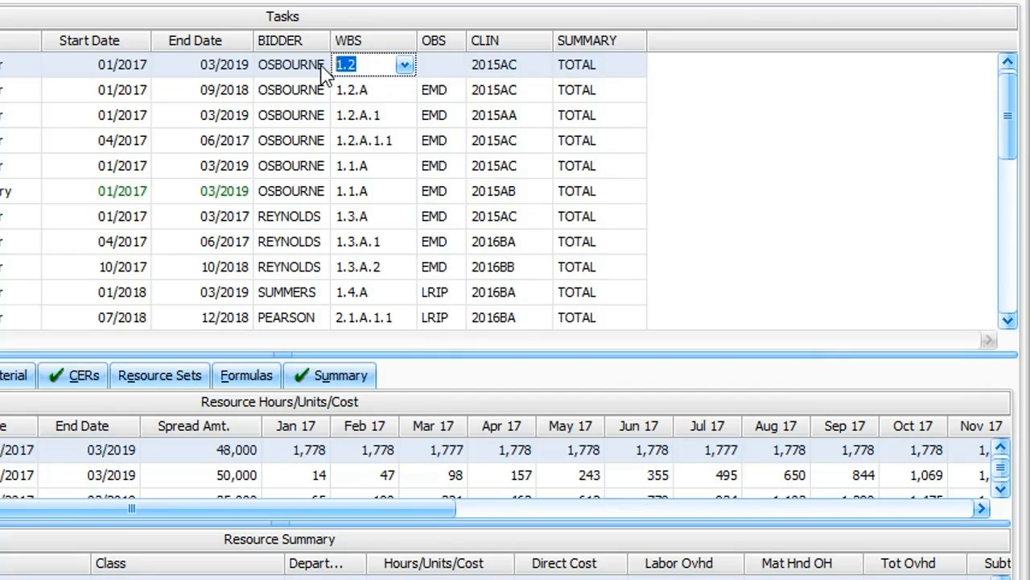
key(Delete)
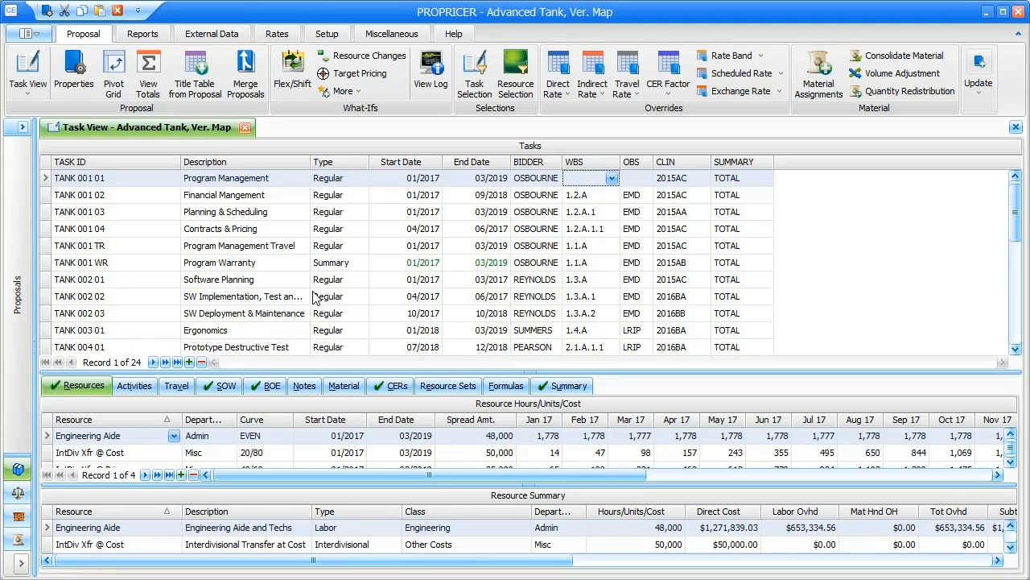
In the proposal properties' summary field mapping, nest the OBS field under WBS.
click(74, 79)
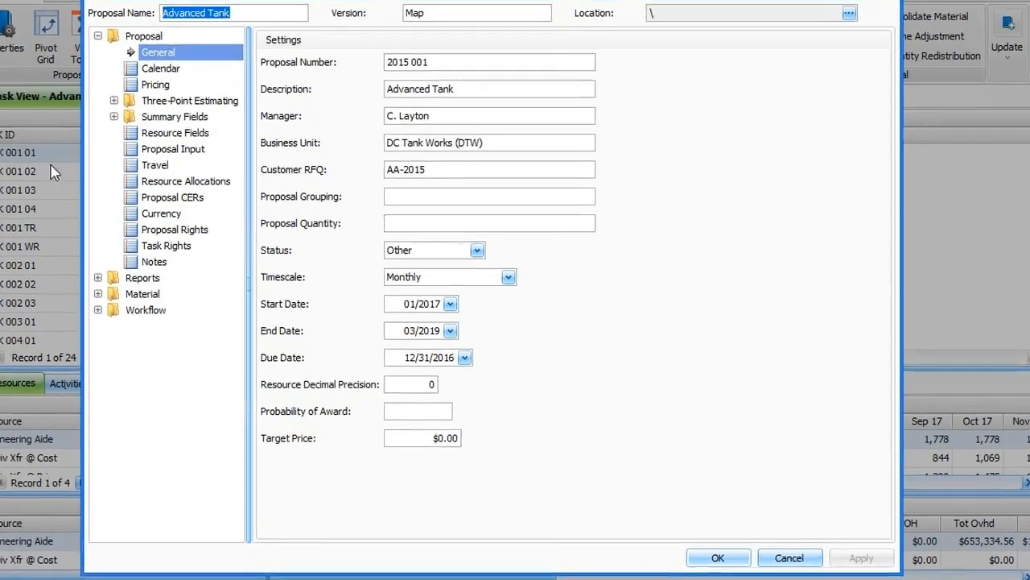
click(175, 146)
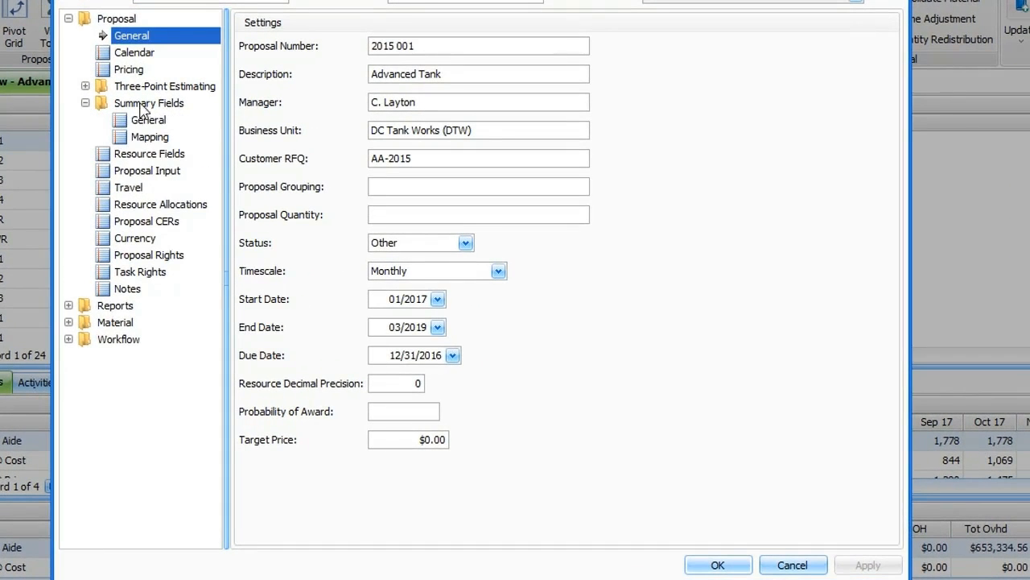
click(155, 140)
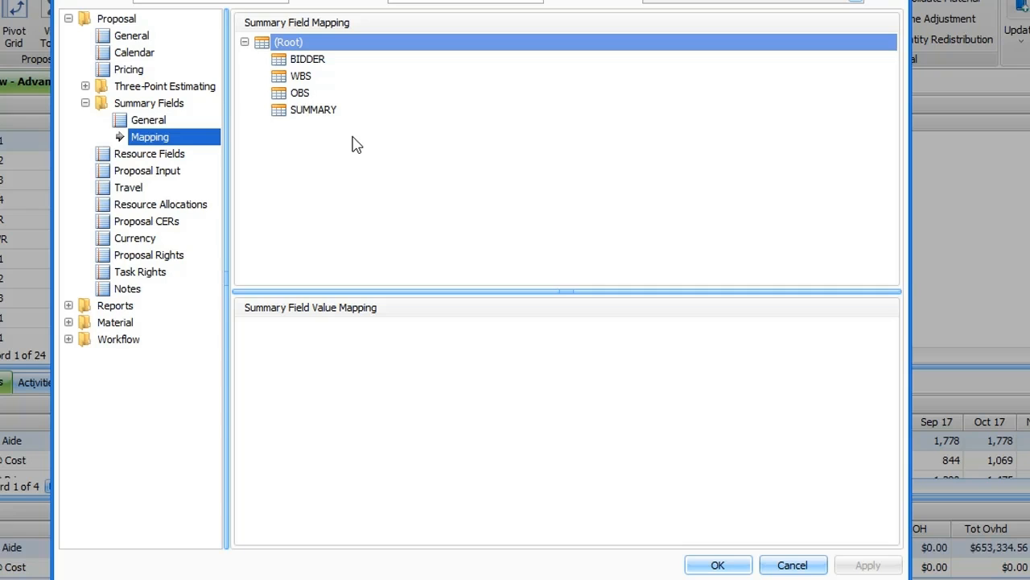
click(345, 98)
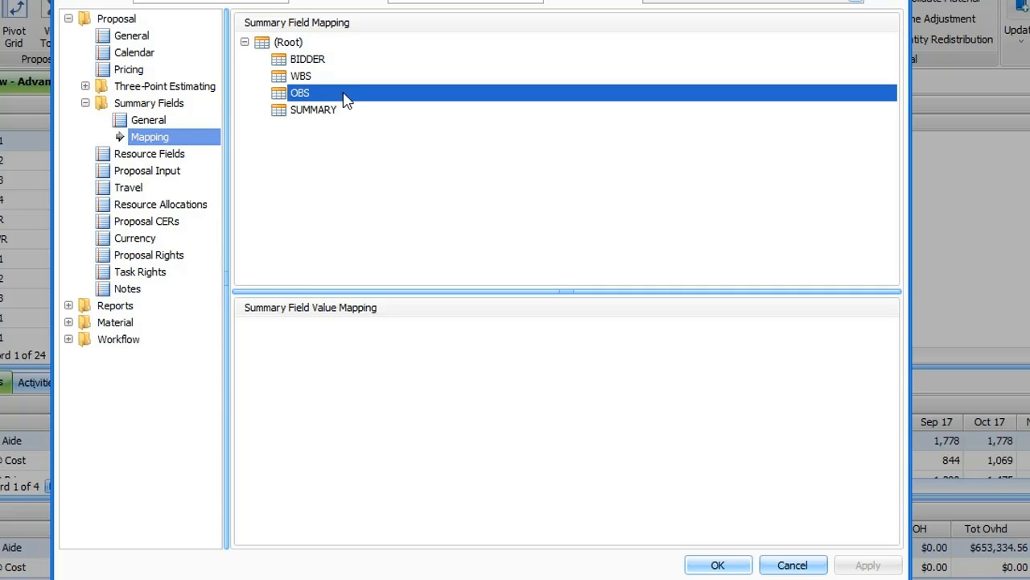
drag(334, 102, 325, 79)
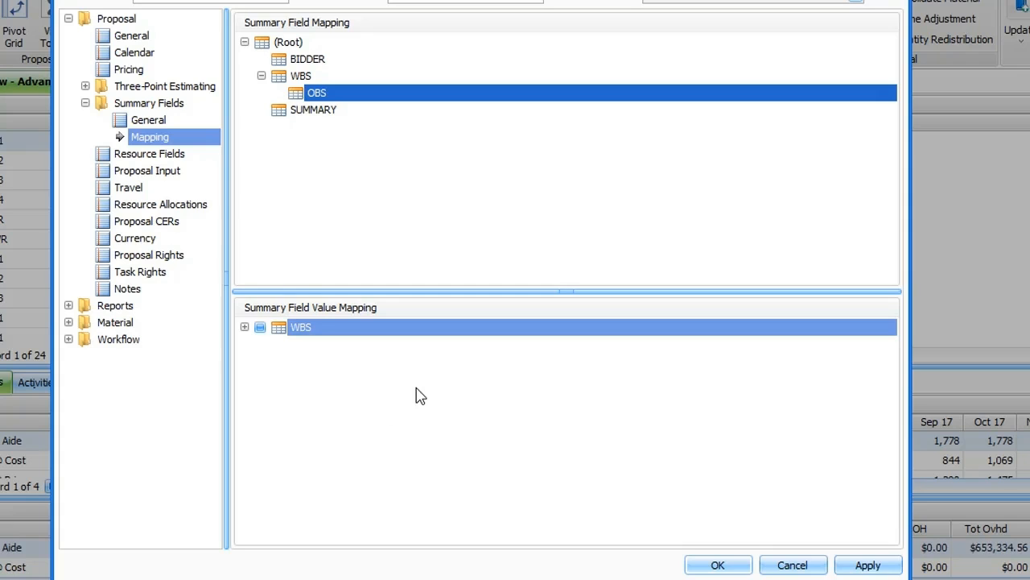
Expand the WBS value mapping and map all OBS values to WBS 1.1.
click(244, 327)
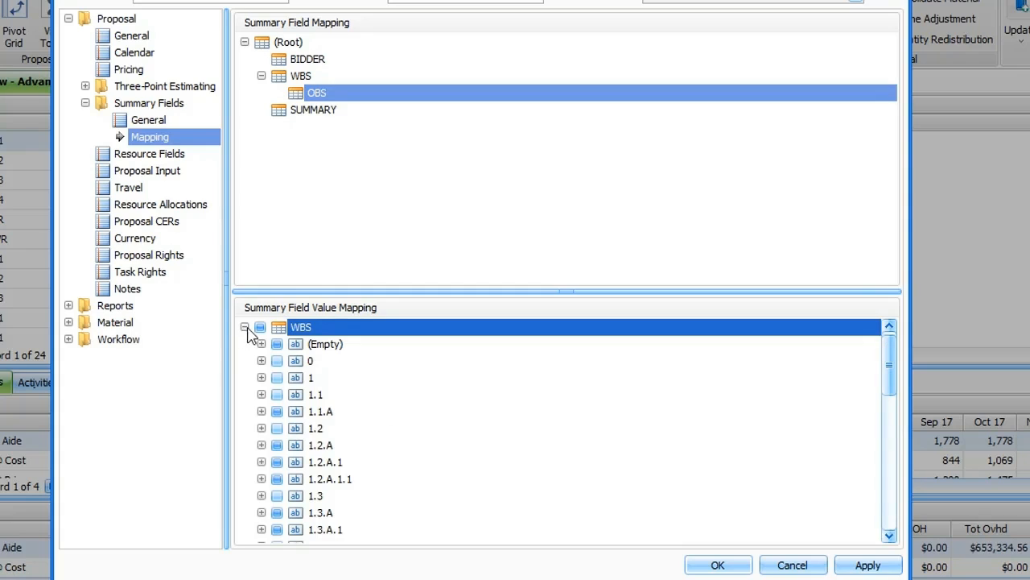
click(261, 394)
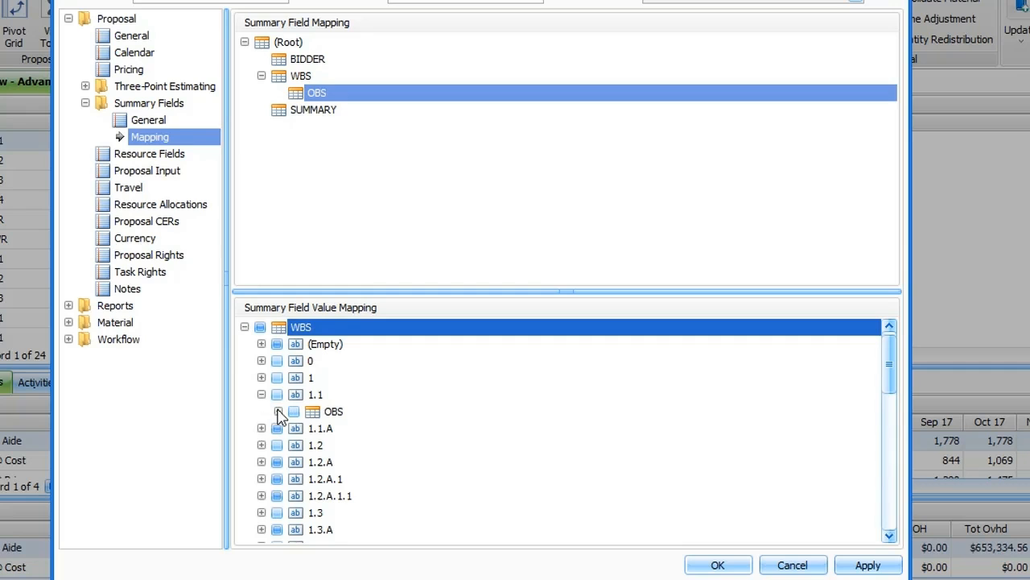
click(277, 411)
scroll(347, 434, down, 8)
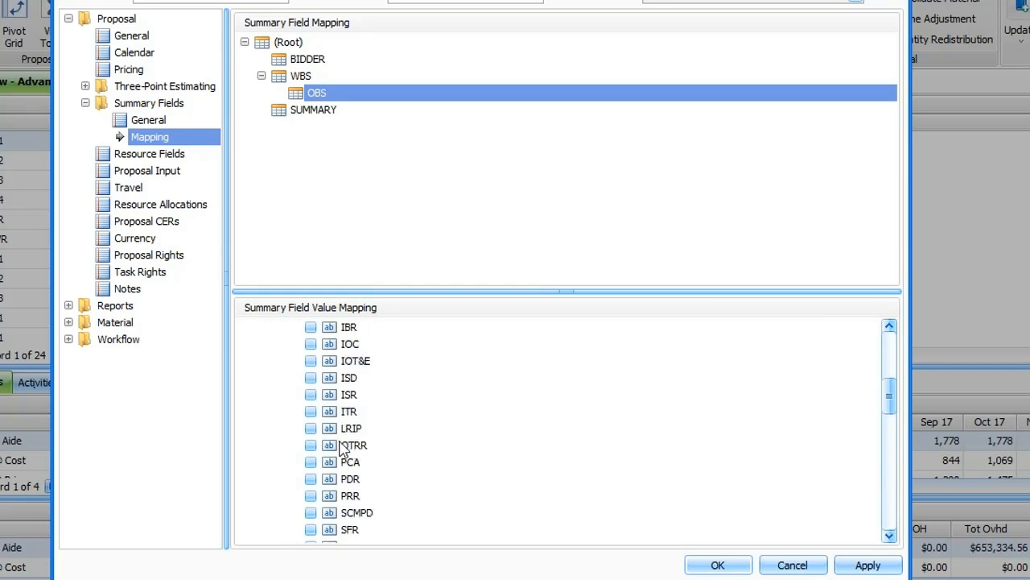
scroll(338, 435, up, 8)
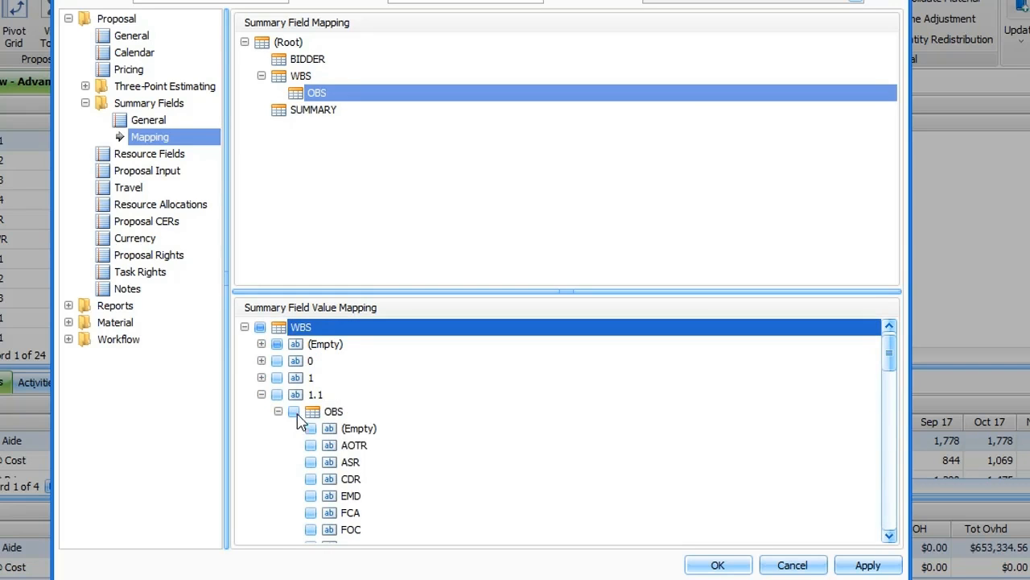
click(294, 411)
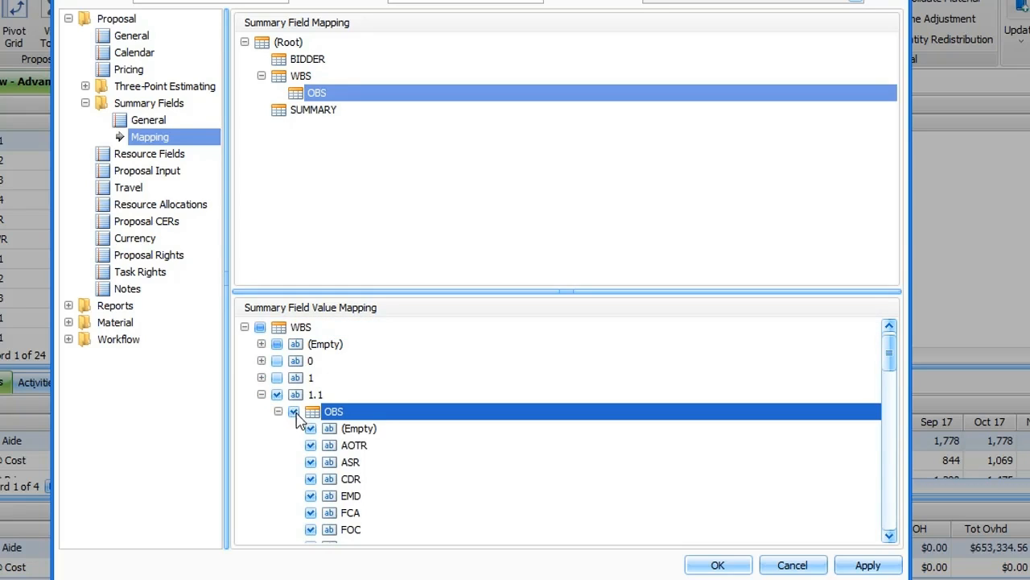
Under WBS 1.1, exclude every OBS value except ISD, ISR, ITR, LRIP and OTRR.
click(310, 428)
click(311, 445)
click(311, 462)
click(311, 479)
click(311, 496)
click(311, 513)
click(311, 530)
scroll(314, 538, down, 2)
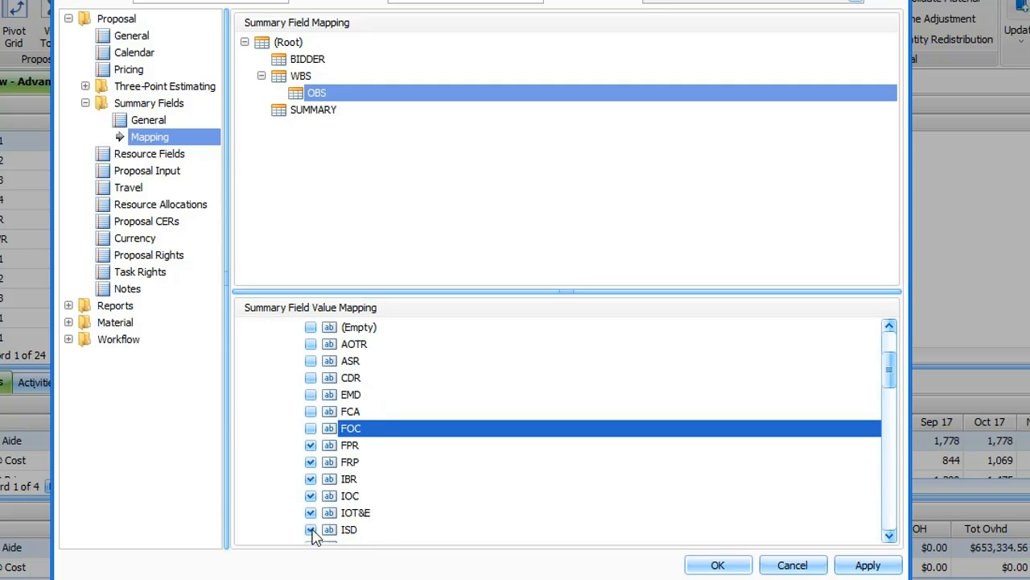
click(311, 445)
click(310, 462)
click(311, 479)
click(311, 496)
click(311, 513)
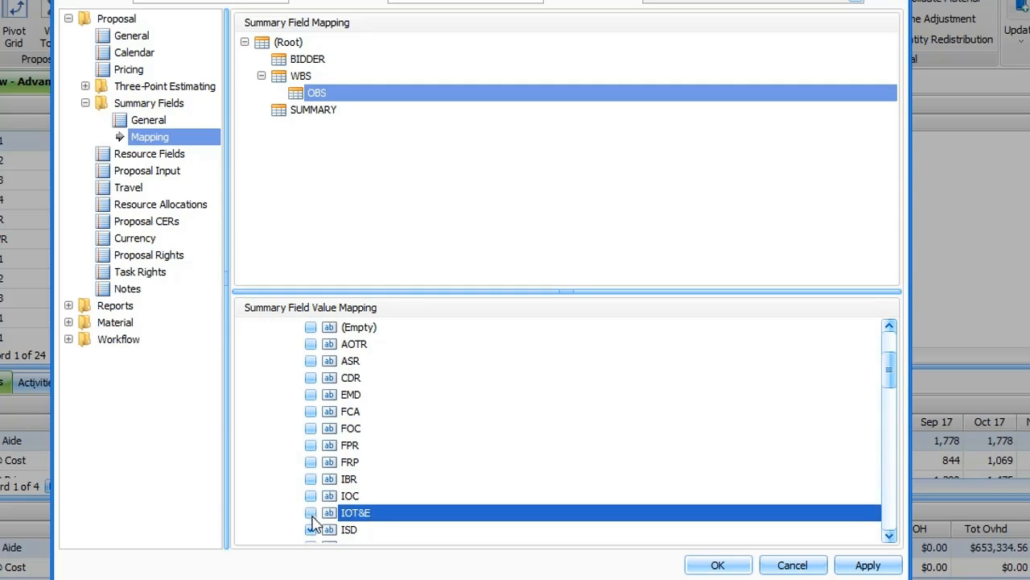
scroll(313, 527, down, 3)
click(310, 462)
click(311, 479)
click(311, 496)
click(311, 513)
click(310, 530)
scroll(314, 531, down, 3)
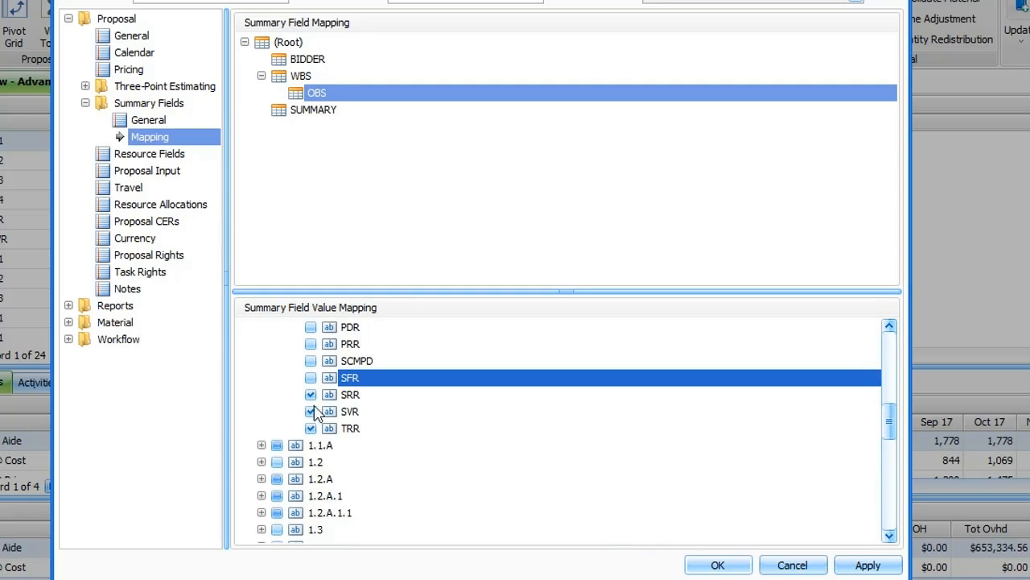
click(310, 394)
click(310, 412)
click(311, 428)
Expand the OBS values mapped to WBS 1.1.A and save the proposal properties.
click(261, 445)
click(278, 462)
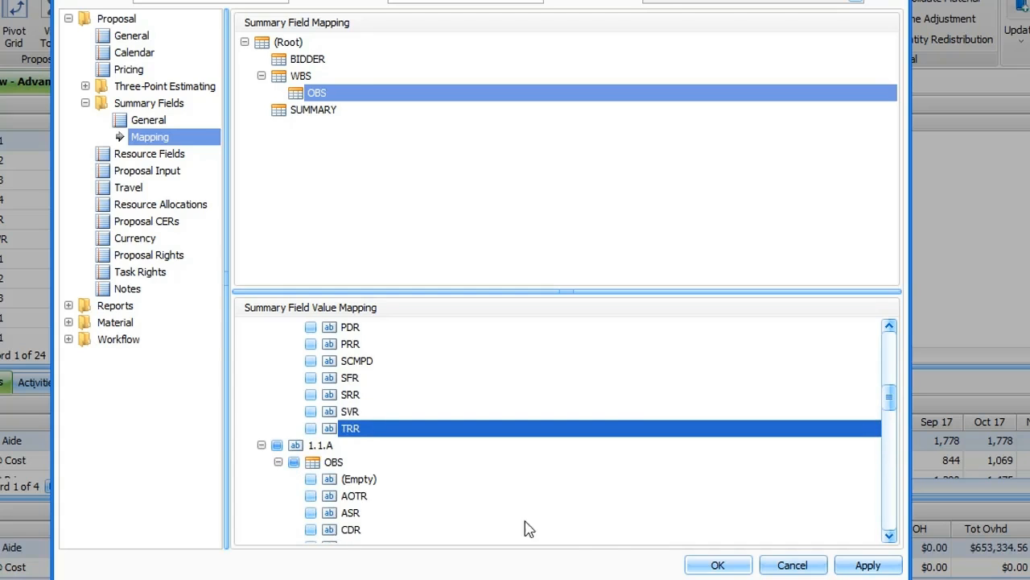
click(698, 567)
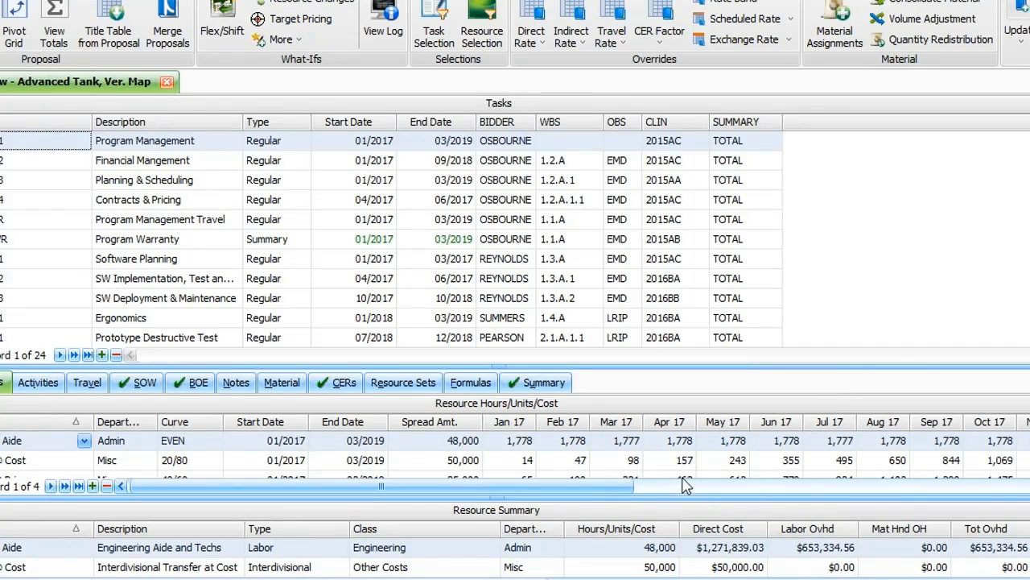
Set the WBS of the Program Management task to 1.1.
click(599, 143)
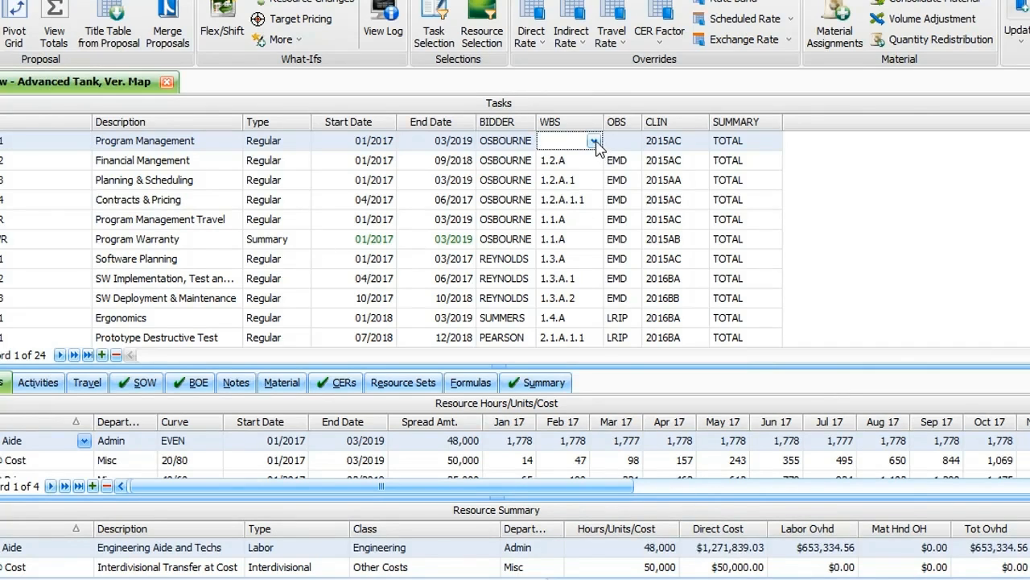
click(594, 143)
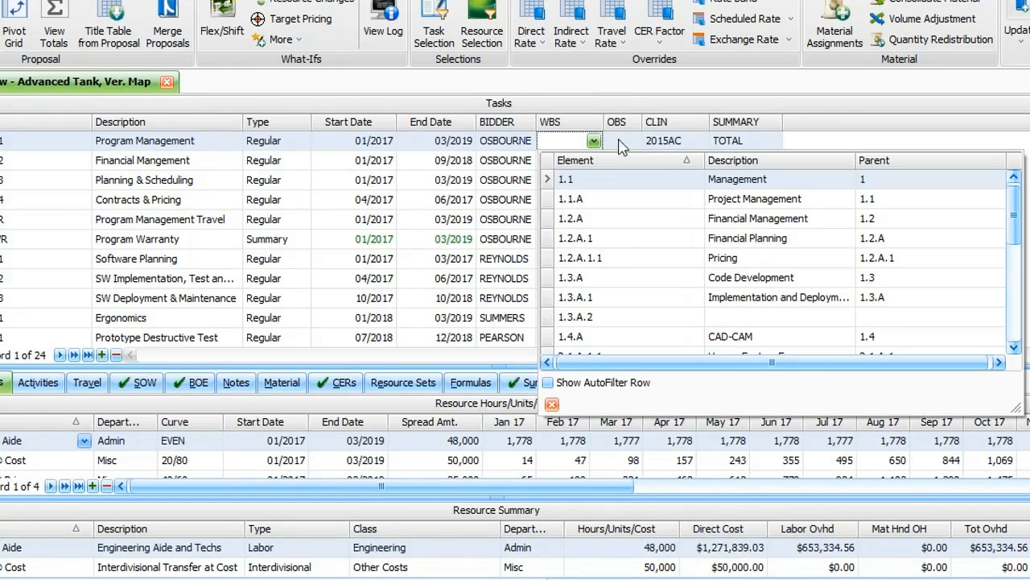
click(580, 180)
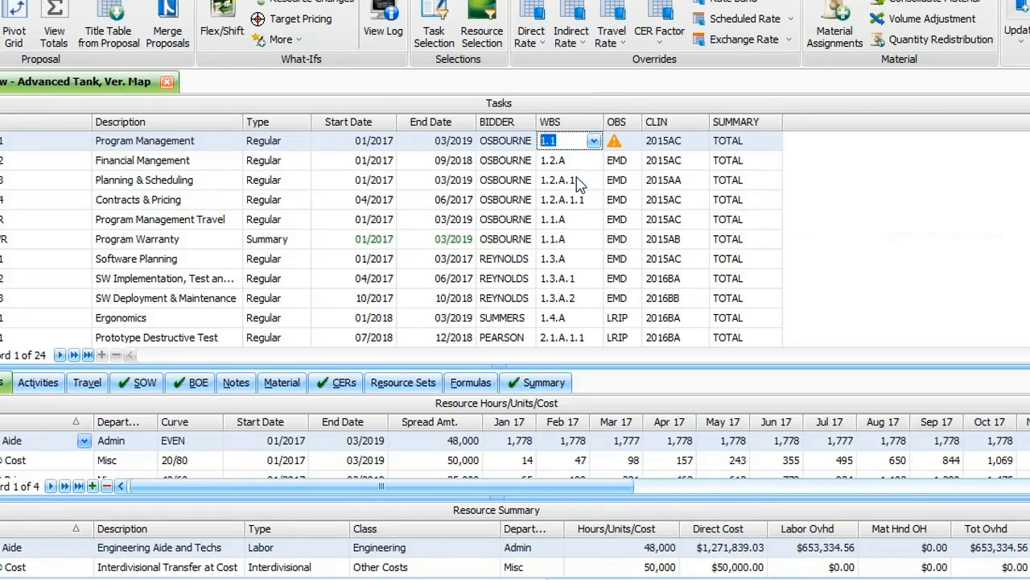
Set the Program Management task's OBS to ISD and widen the OBS column.
click(619, 143)
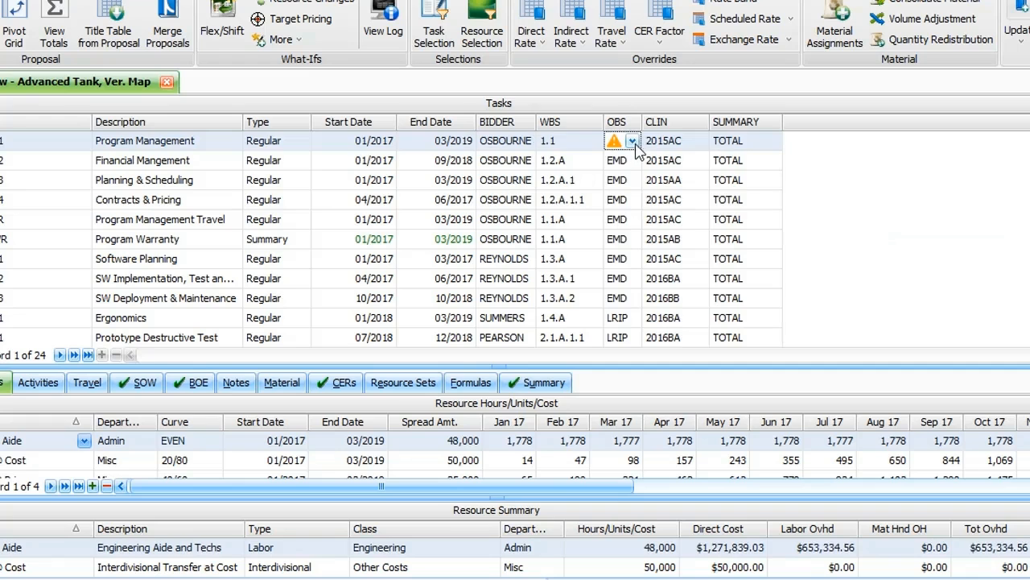
click(632, 141)
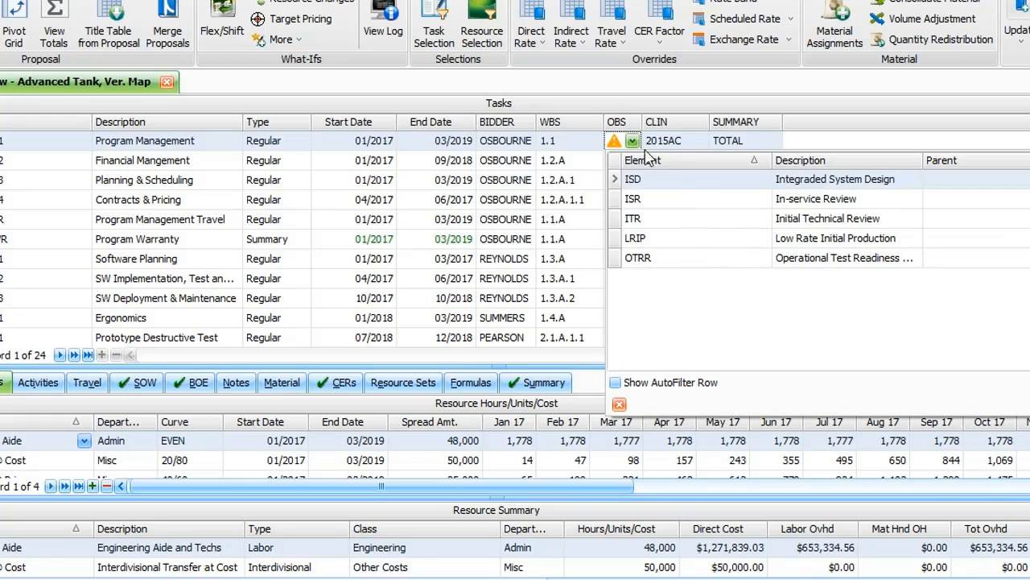
click(675, 180)
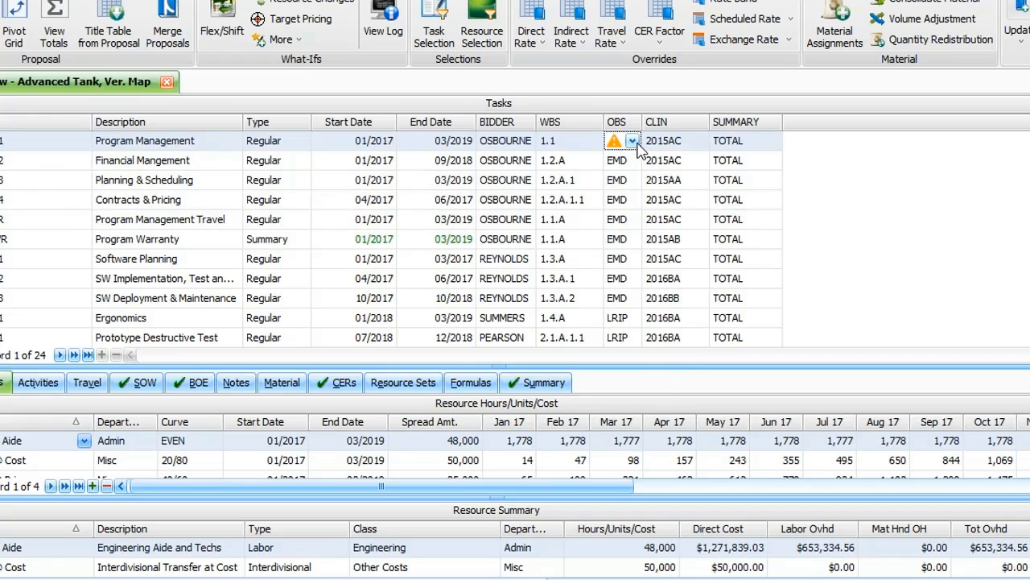
drag(641, 123, 704, 124)
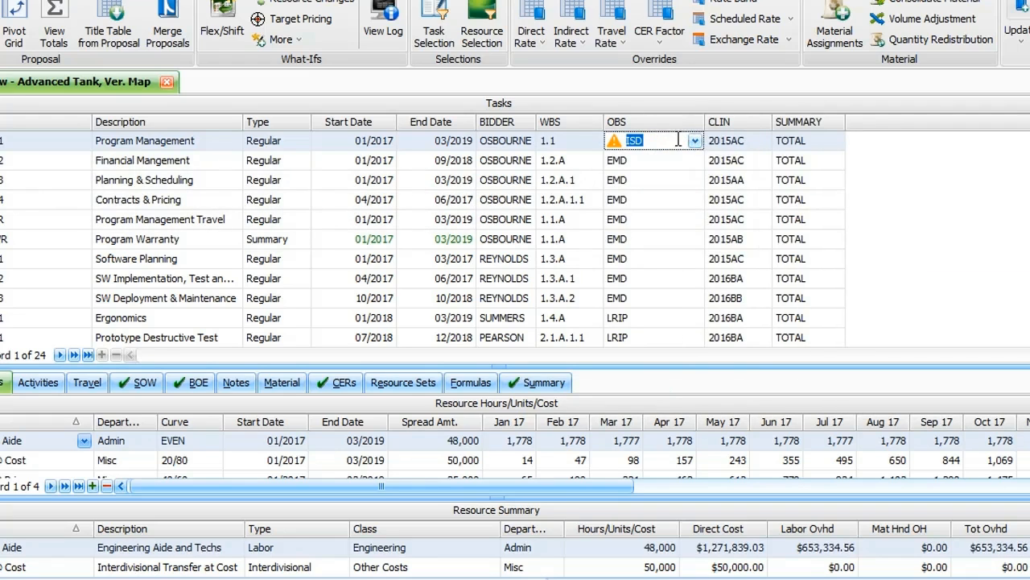
click(853, 144)
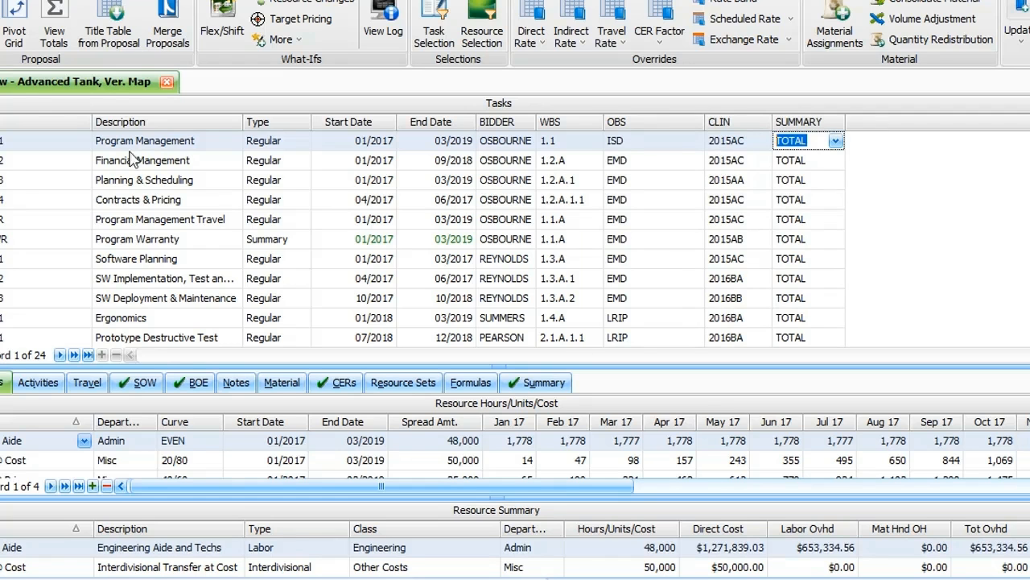
Review the general summary field definitions in the proposal properties, including title tables and validation, and close the properties.
click(1, 32)
click(400, 299)
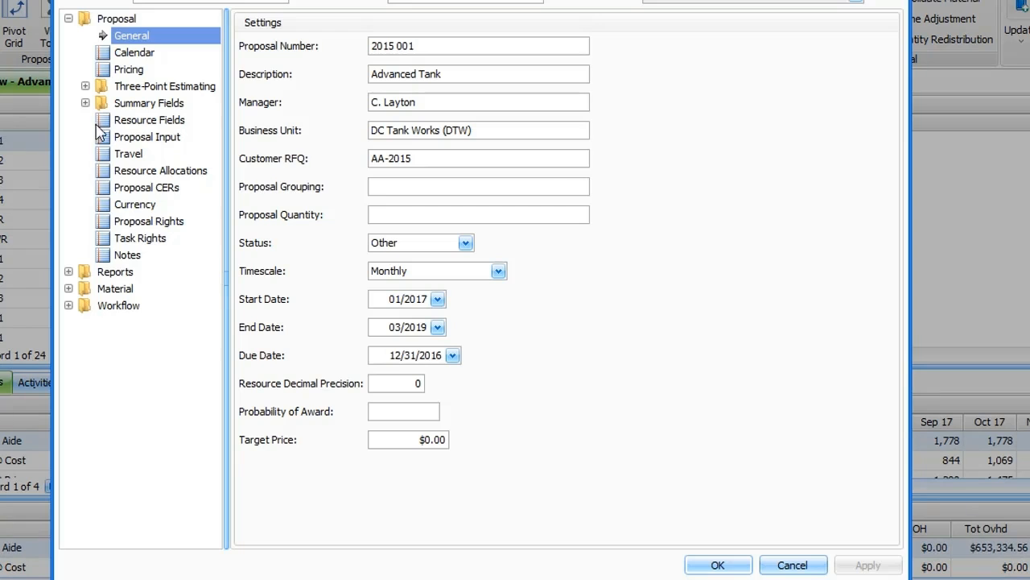
click(85, 103)
click(146, 123)
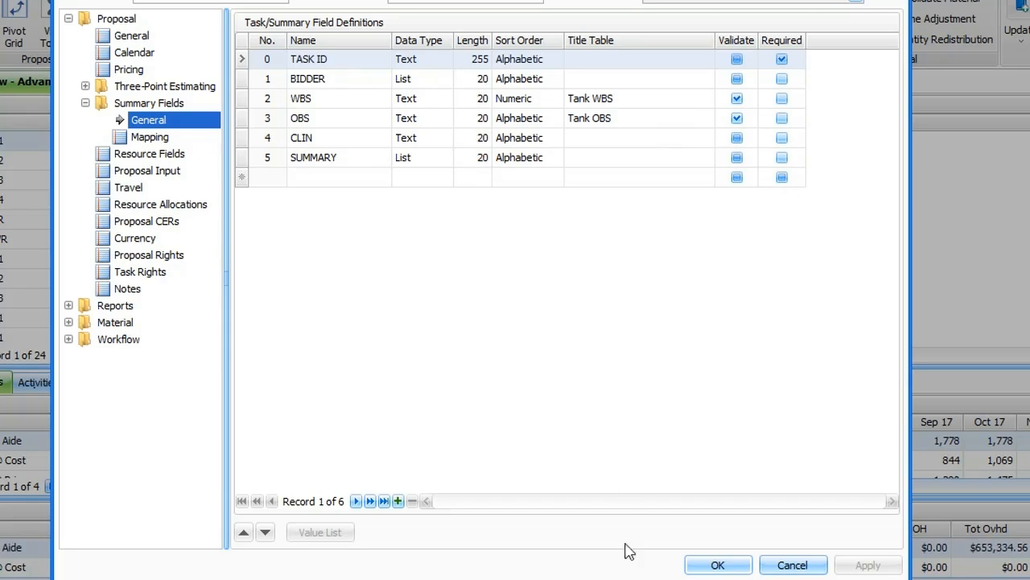
click(716, 565)
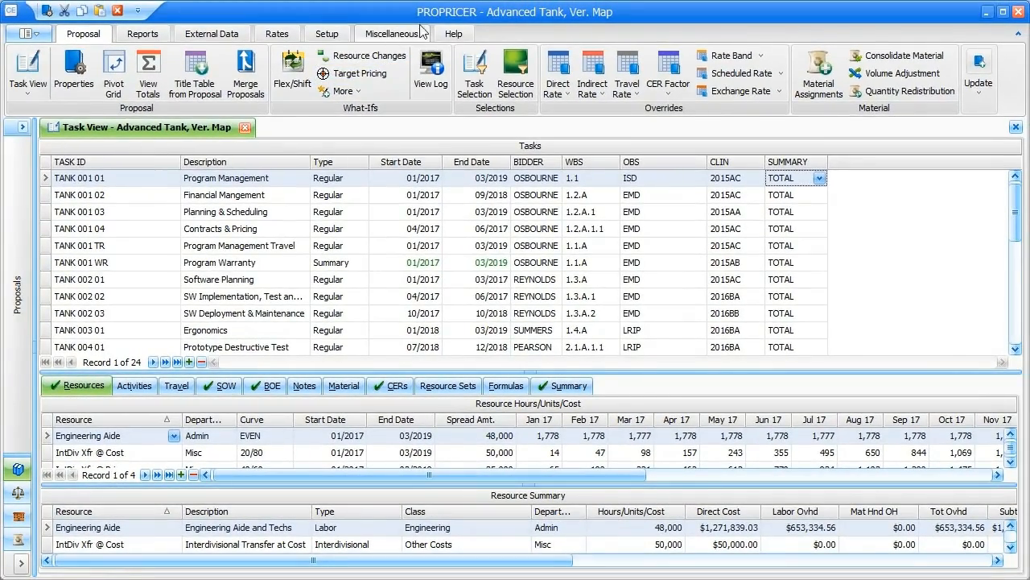
View the program's version information and close it.
click(454, 36)
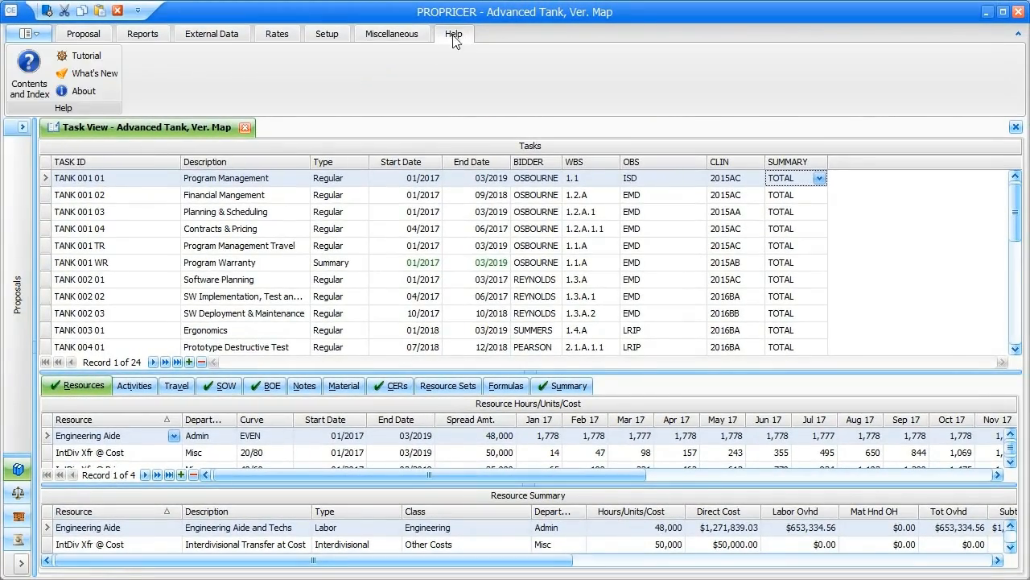
click(84, 92)
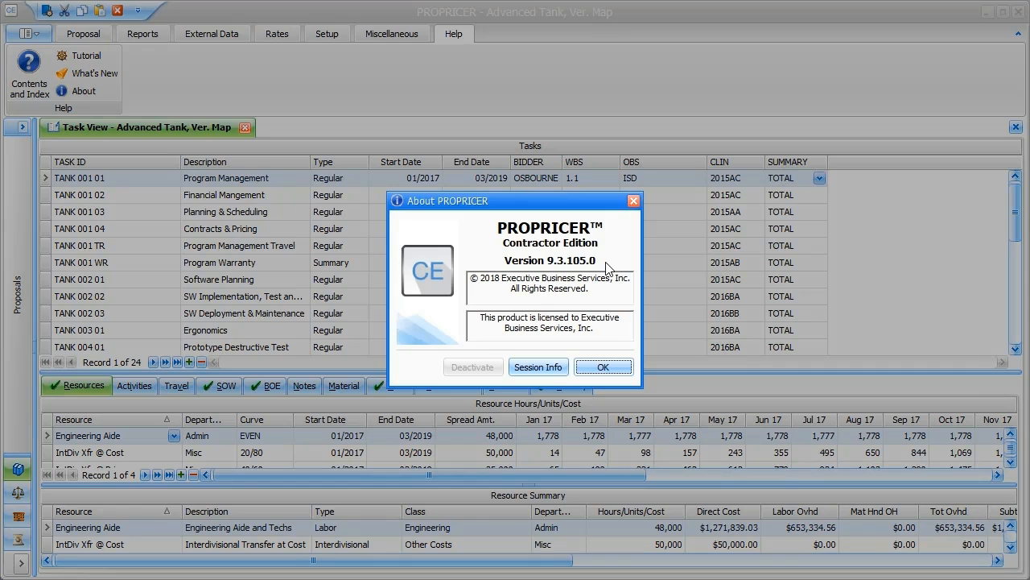
click(596, 372)
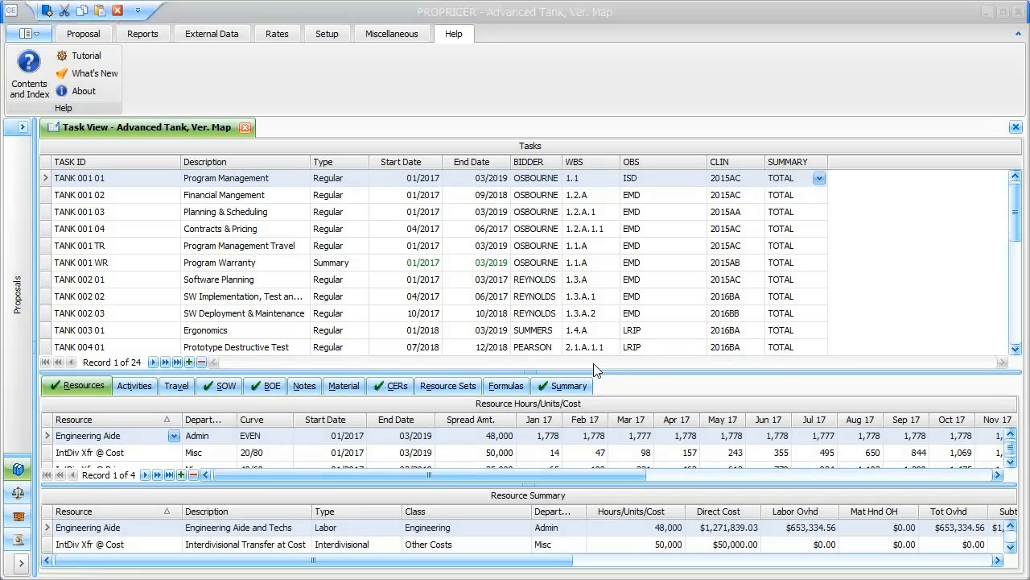